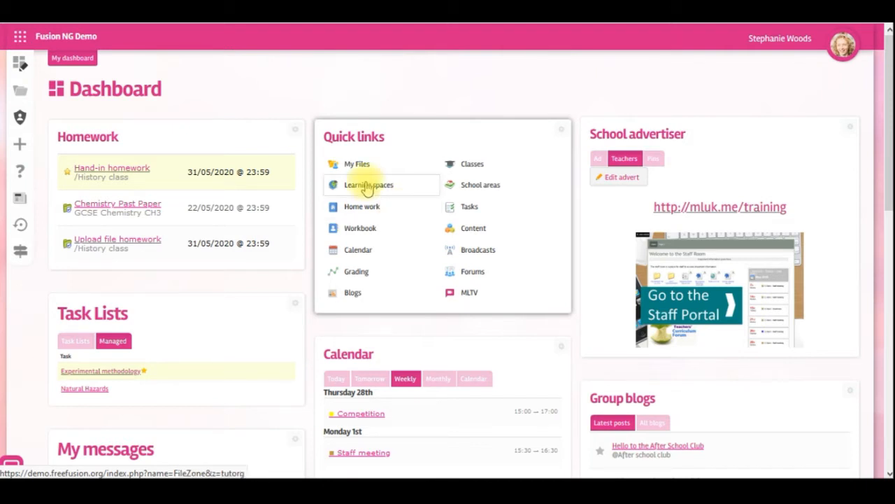
Open the list of all forums and look through the groups offered for a new forum.
{"action": "left_click", "coordinate": [21, 40]}
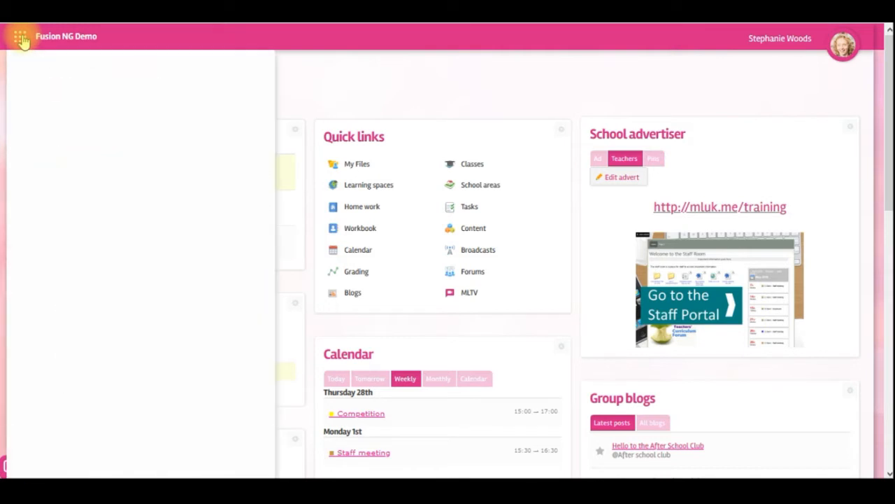
{"action": "left_click", "coordinate": [174, 237]}
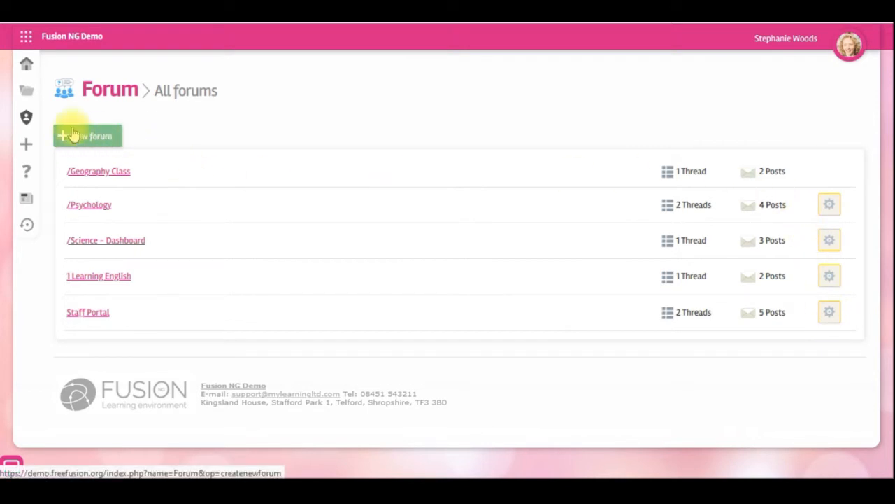
{"action": "left_click", "coordinate": [93, 138]}
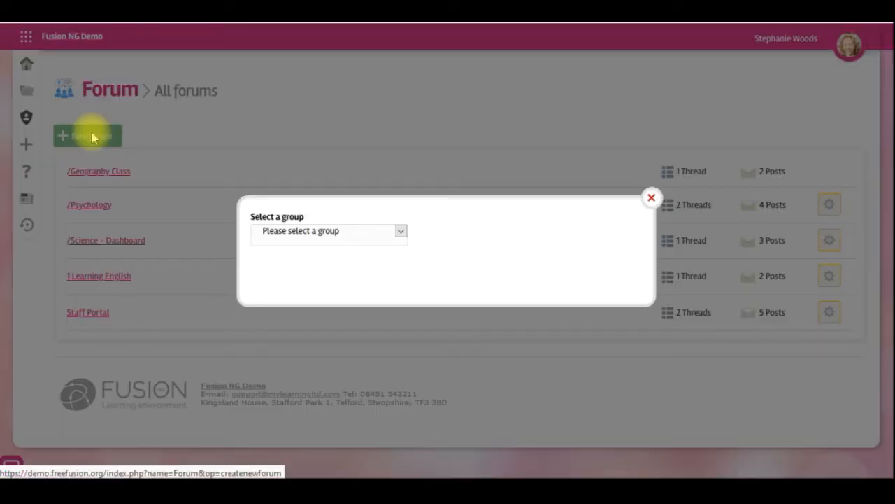
{"action": "left_click", "coordinate": [374, 235]}
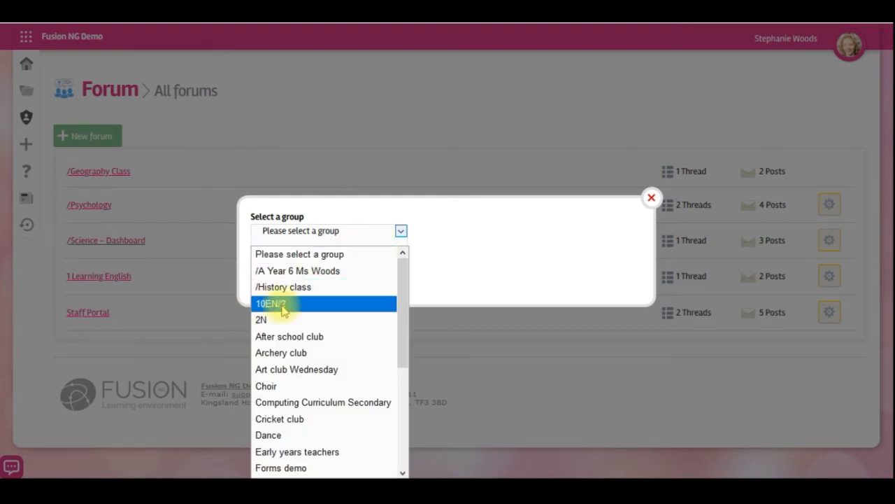
{"action": "left_click", "coordinate": [651, 198]}
{"action": "left_click", "coordinate": [651, 198]}
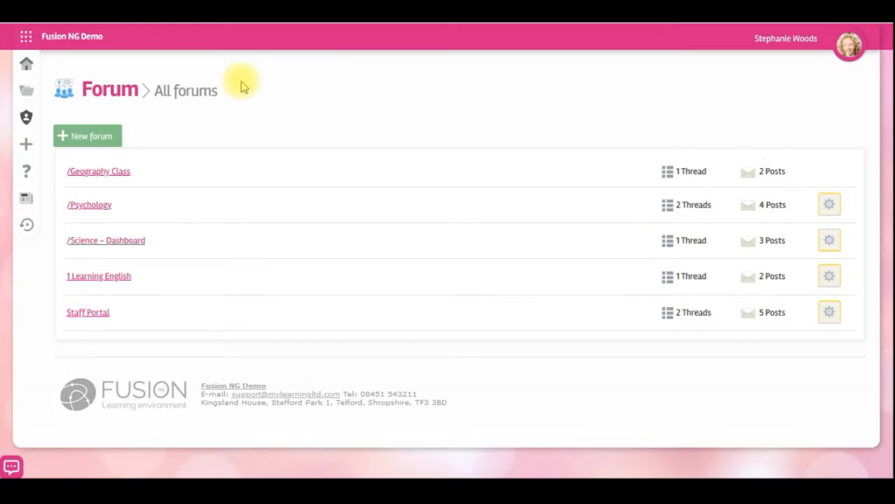
Open the forum of the 10EN/2 class from its group options in the Classes area.
{"action": "left_click", "coordinate": [28, 92]}
{"action": "left_click", "coordinate": [56, 152]}
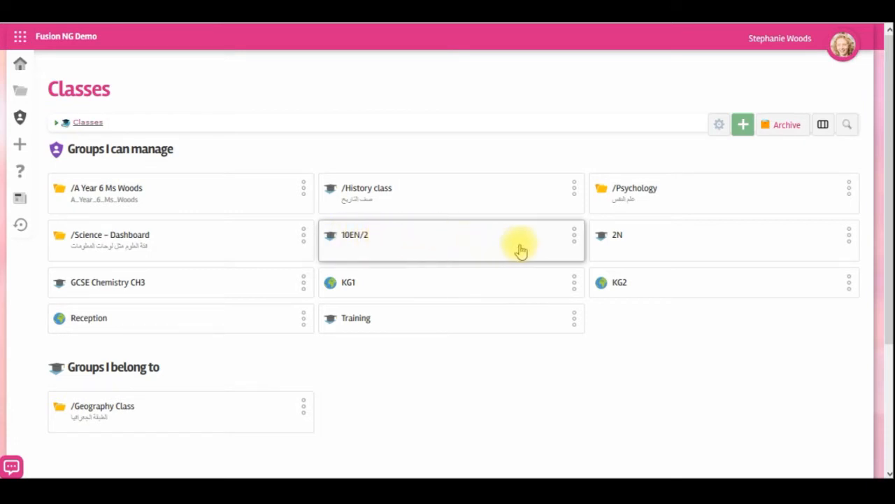
{"action": "left_click", "coordinate": [575, 237]}
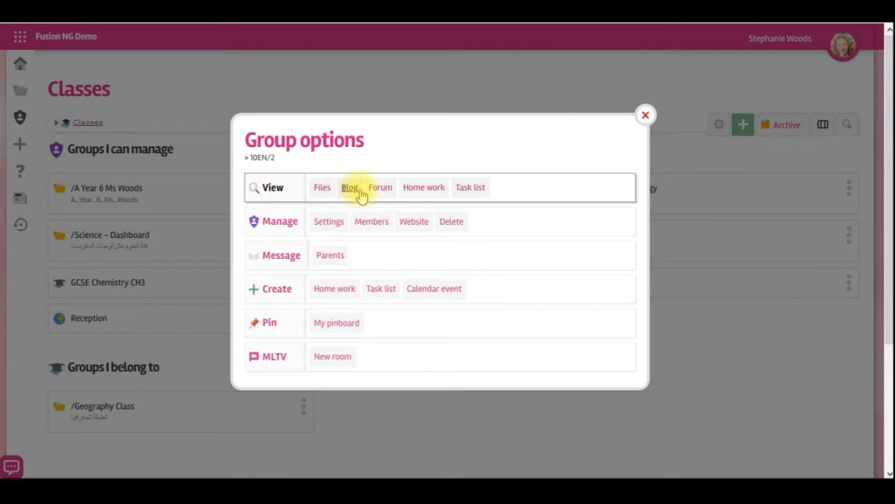
{"action": "left_click", "coordinate": [379, 191]}
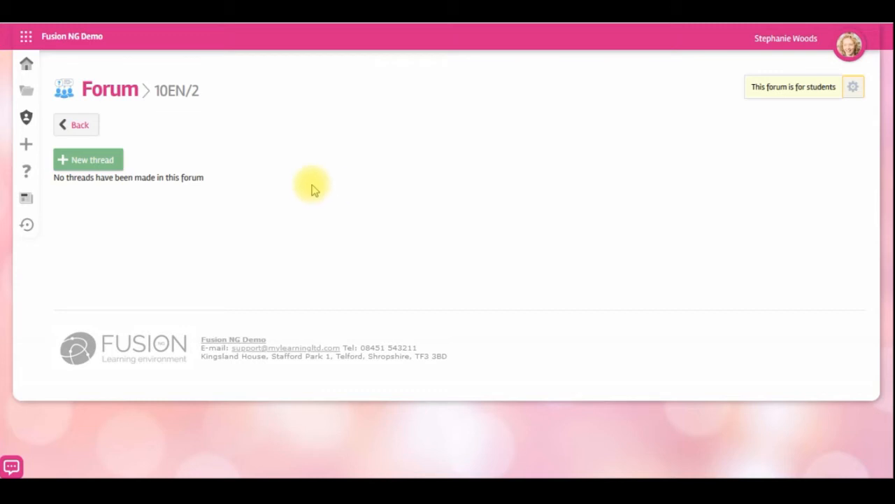
Review the 10EN/2 forum's permission settings and the audience choices for who the forum is for.
{"action": "left_click", "coordinate": [857, 89]}
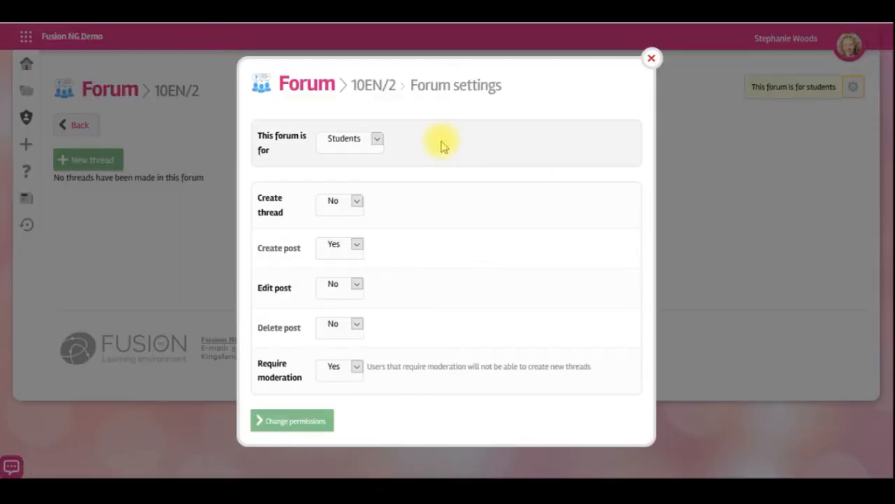
{"action": "left_click", "coordinate": [378, 140]}
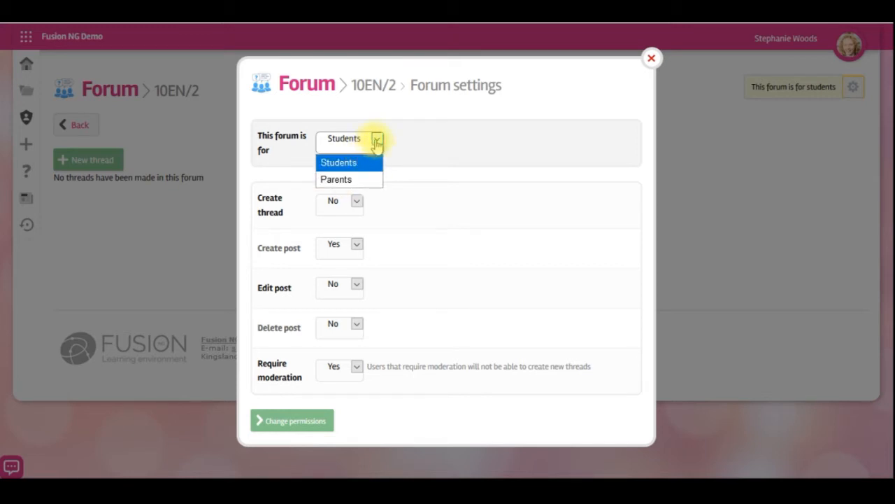
{"action": "left_click", "coordinate": [378, 140]}
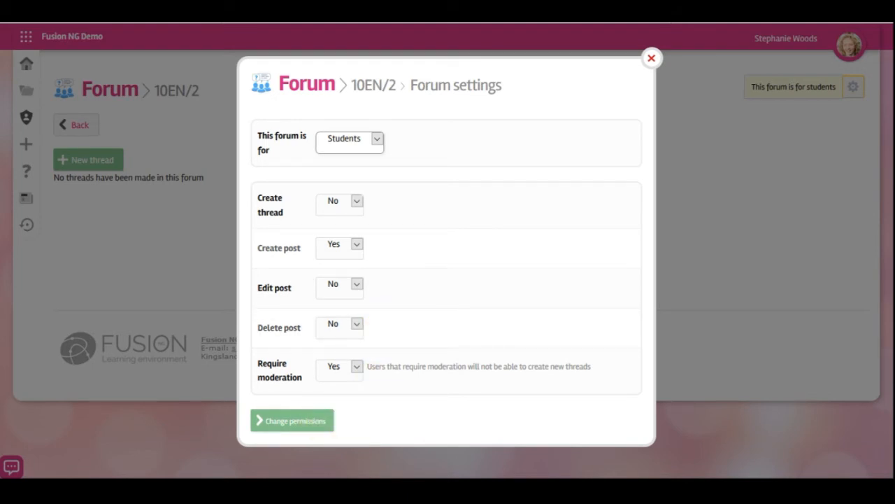
{"action": "left_click", "coordinate": [650, 59]}
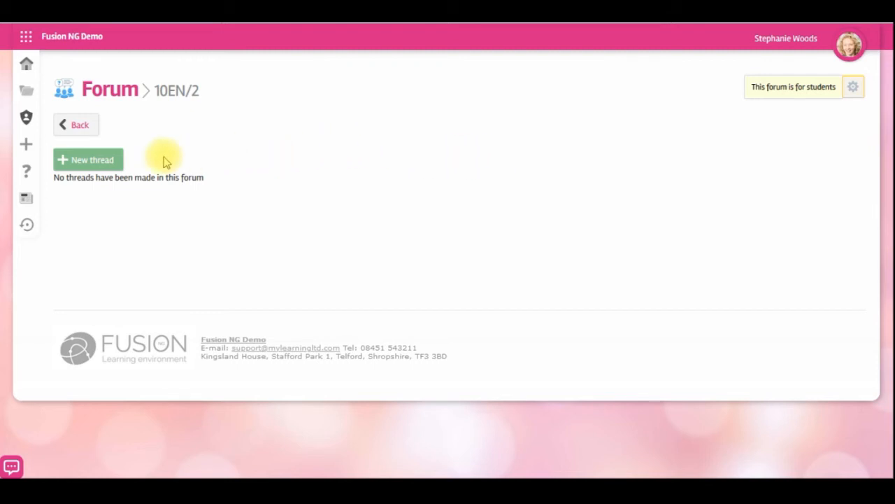
Create a thread titled "Romeo and Juliet – Peer review" with an introduction to reviewing act 3 critiques and an embedded peer-reviewing tips video.
{"action": "left_click", "coordinate": [86, 162]}
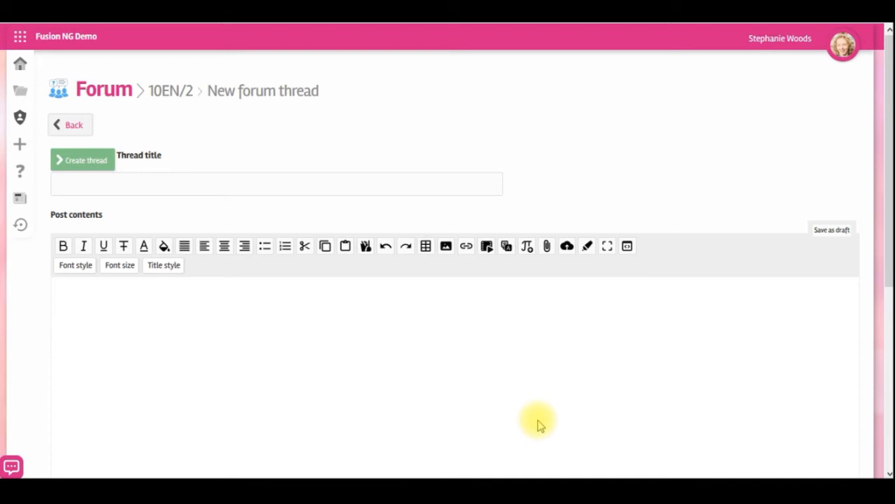
{"action": "left_click", "coordinate": [342, 186]}
{"action": "type", "text": "Romeo and Juliet – Peer review"}
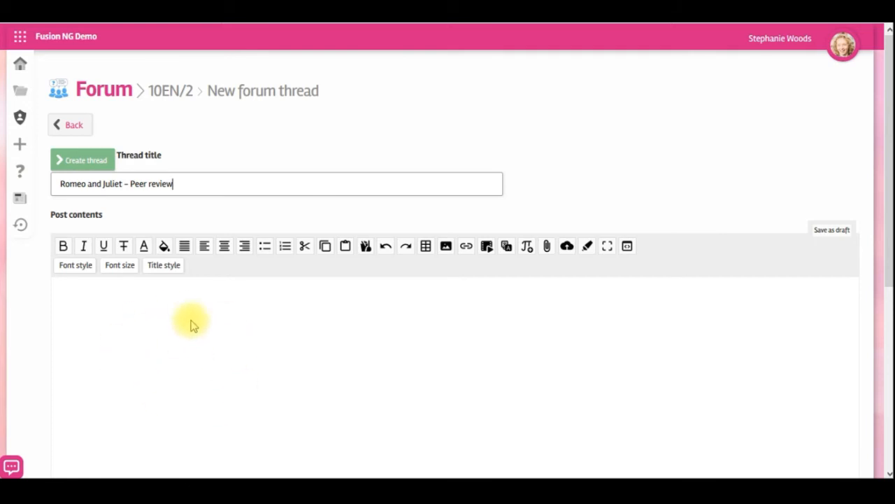
{"action": "scroll", "coordinate": [224, 359], "scroll_direction": "down", "scroll_amount": 2}
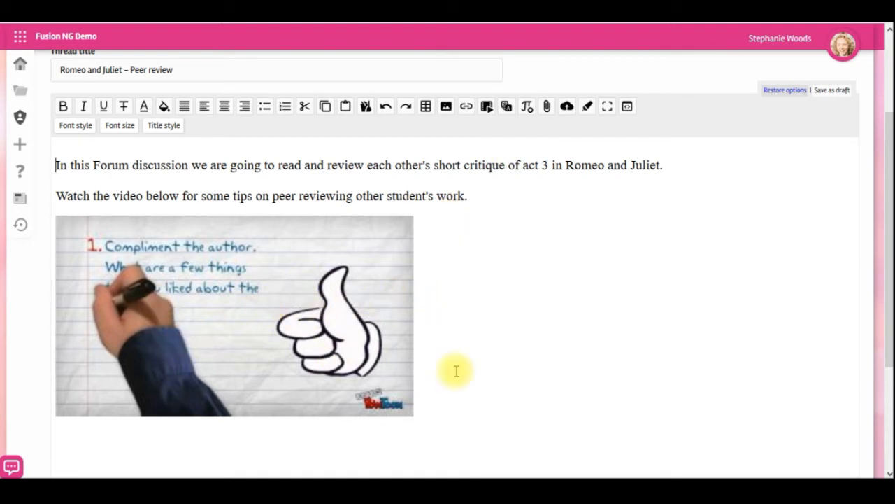
{"action": "scroll", "coordinate": [652, 370], "scroll_direction": "down", "scroll_amount": 3}
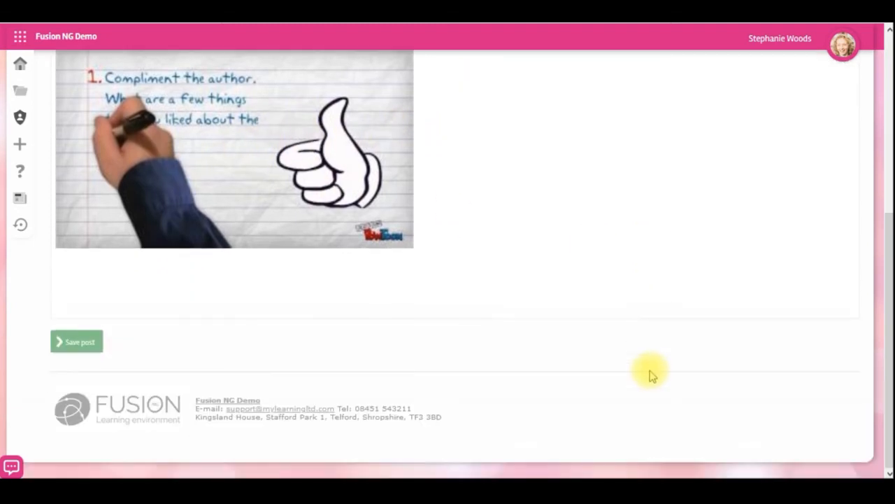
{"action": "left_click", "coordinate": [76, 342]}
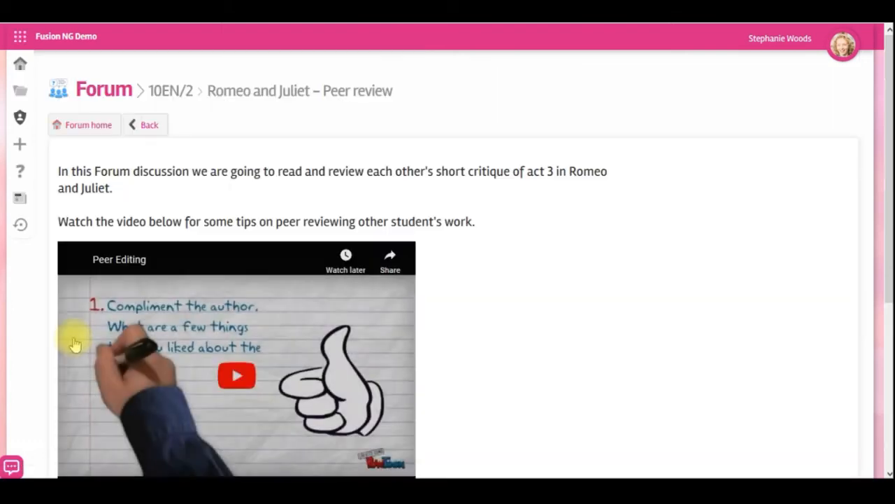
{"action": "scroll", "coordinate": [491, 359], "scroll_direction": "down", "scroll_amount": 5}
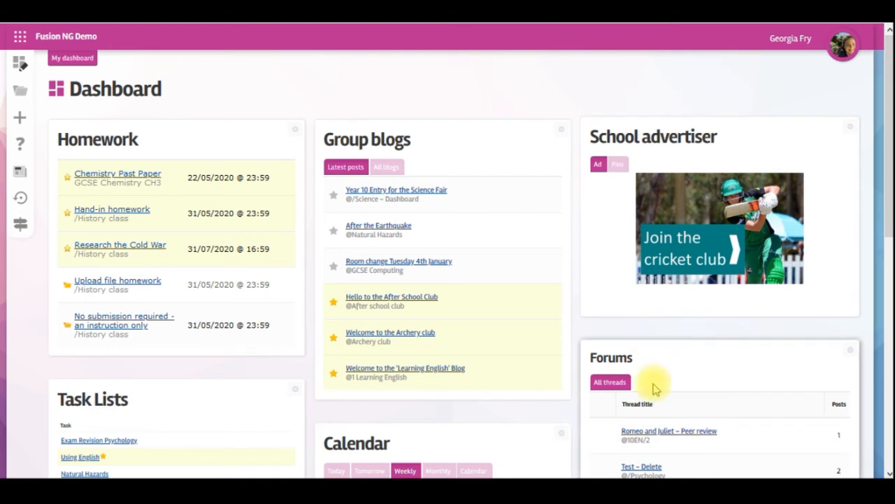
From the student's dashboard, open the "Romeo and Juliet – Peer review" thread and start a reply.
{"action": "left_click", "coordinate": [691, 432]}
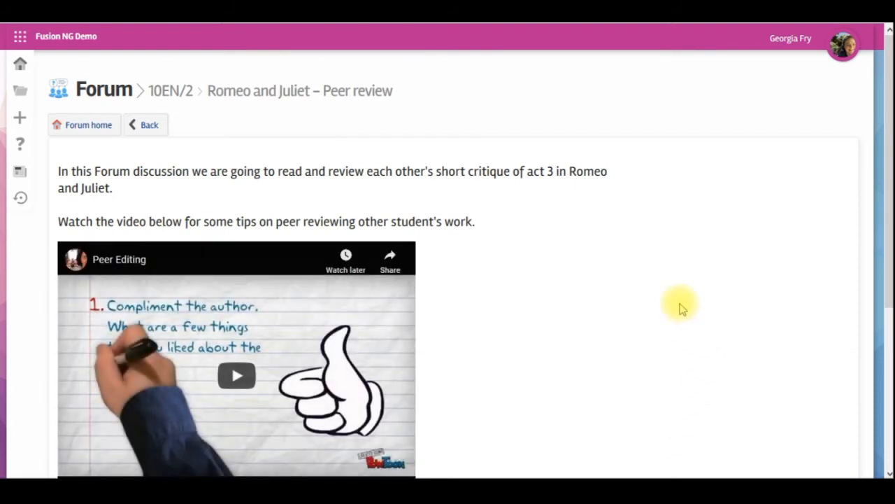
{"action": "scroll", "coordinate": [673, 358], "scroll_direction": "down", "scroll_amount": 5}
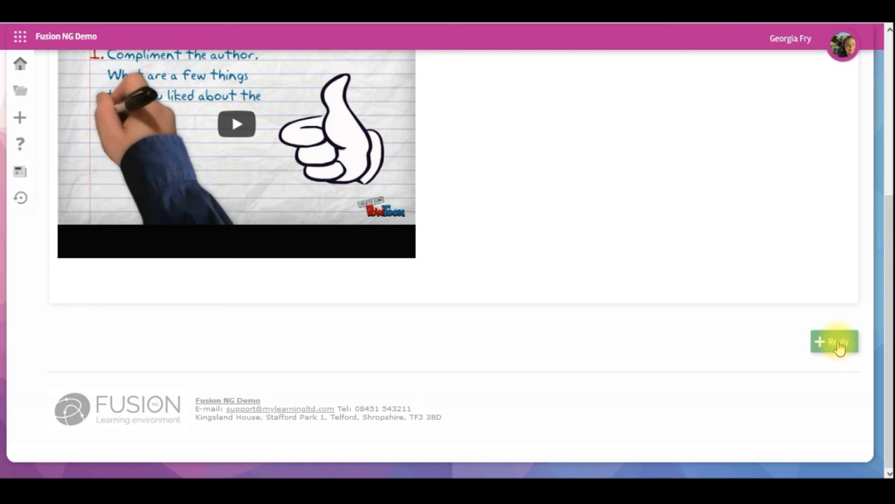
{"action": "left_click", "coordinate": [839, 342]}
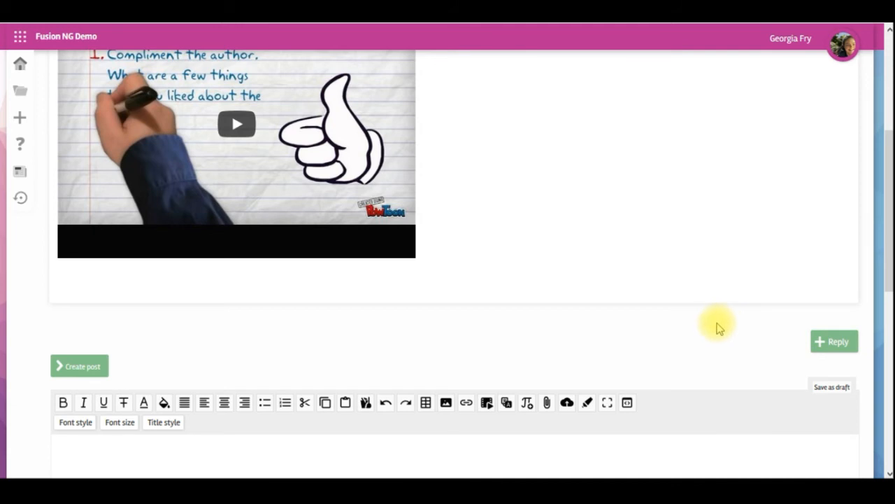
{"action": "scroll", "coordinate": [724, 327], "scroll_direction": "down", "scroll_amount": 2}
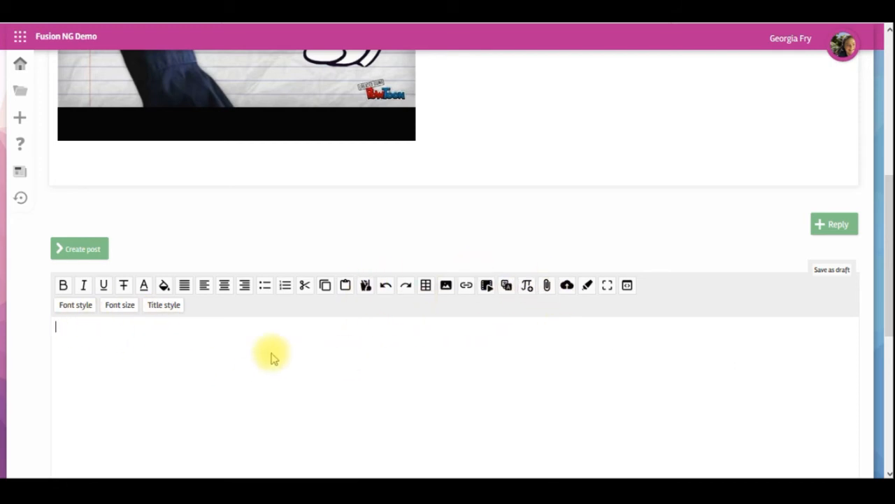
Write "This is my essay" in the reply, attach the student's "R and J Act 3" Word document, and submit the post.
{"action": "type", "text": "This is my essay"}
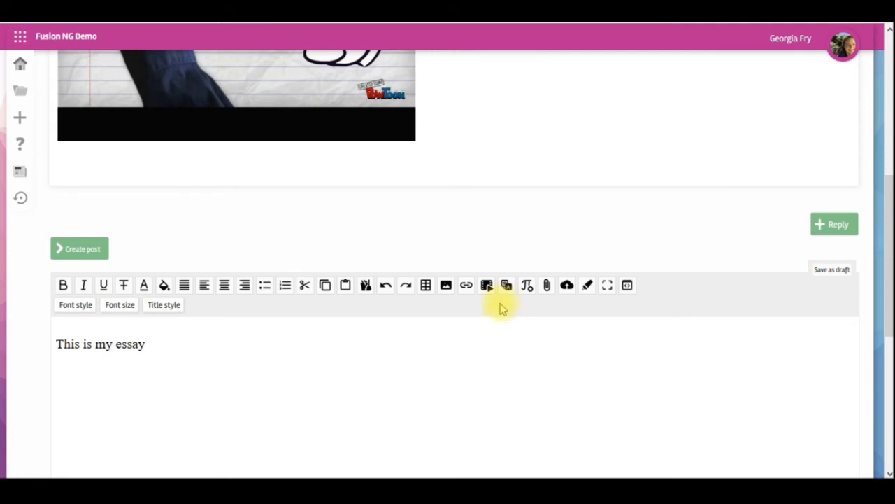
{"action": "left_click", "coordinate": [132, 374]}
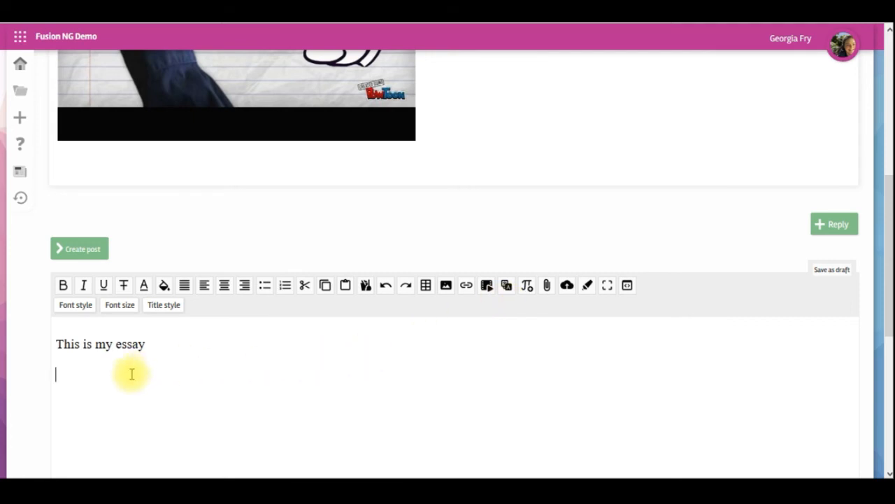
{"action": "left_click", "coordinate": [546, 287]}
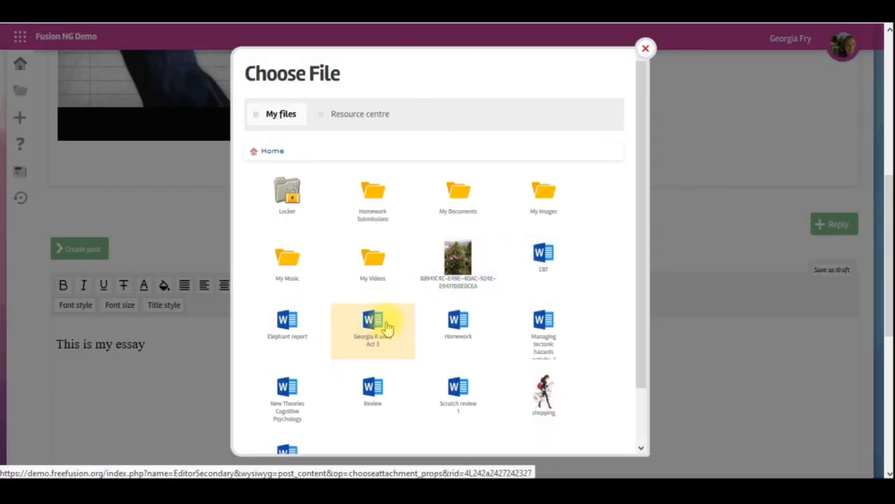
{"action": "left_click", "coordinate": [376, 325]}
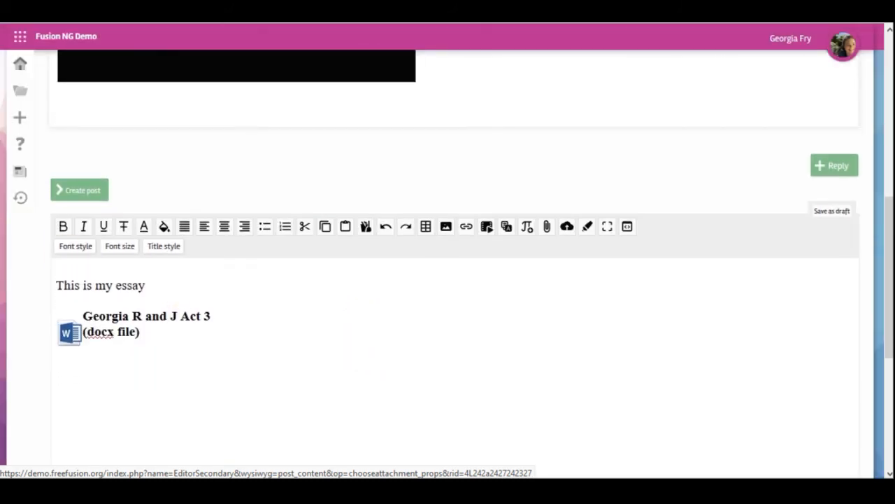
{"action": "left_click", "coordinate": [90, 191]}
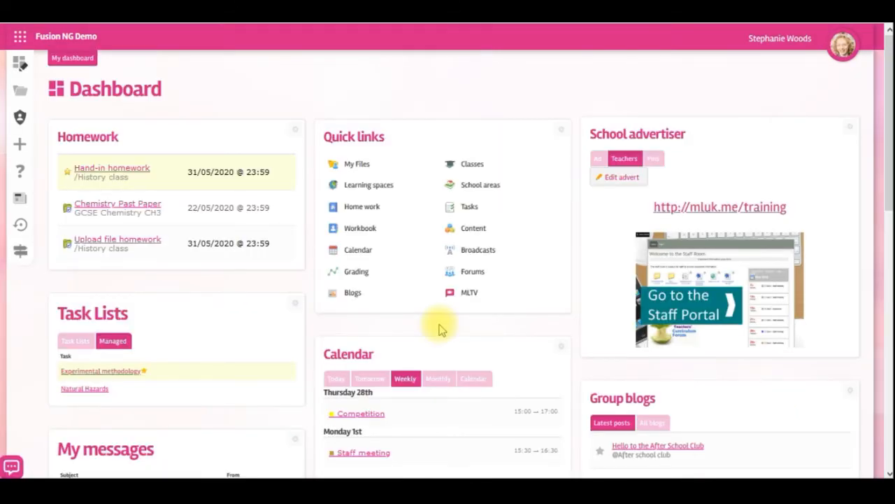
From the teacher's account, open the Romeo and Juliet thread in the 10EN/2 forum and approve the student's essay post.
{"action": "left_click", "coordinate": [16, 40]}
{"action": "left_click", "coordinate": [179, 228]}
{"action": "left_click", "coordinate": [70, 319]}
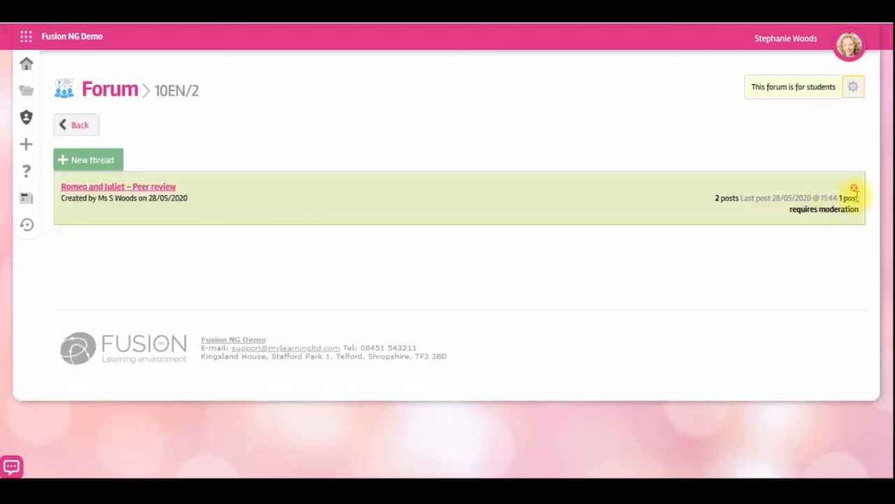
{"action": "left_click", "coordinate": [148, 189]}
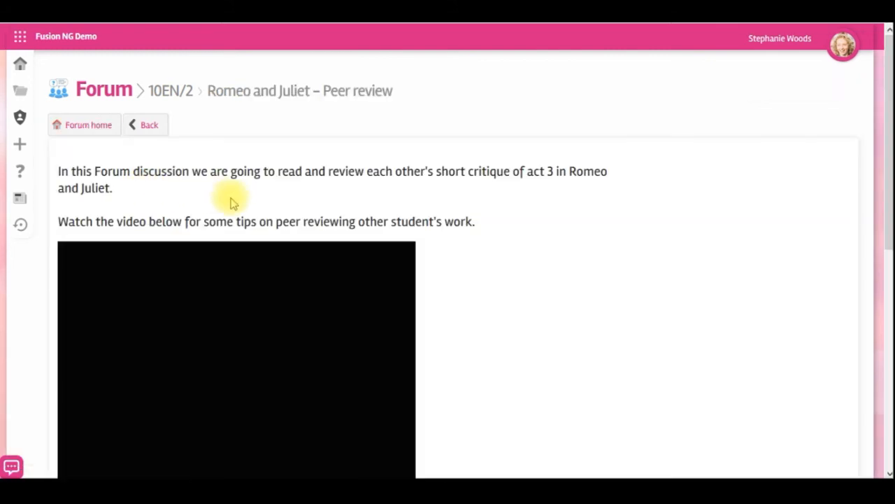
{"action": "scroll", "coordinate": [651, 286], "scroll_direction": "down", "scroll_amount": 5}
{"action": "scroll", "coordinate": [616, 322], "scroll_direction": "down", "scroll_amount": 1}
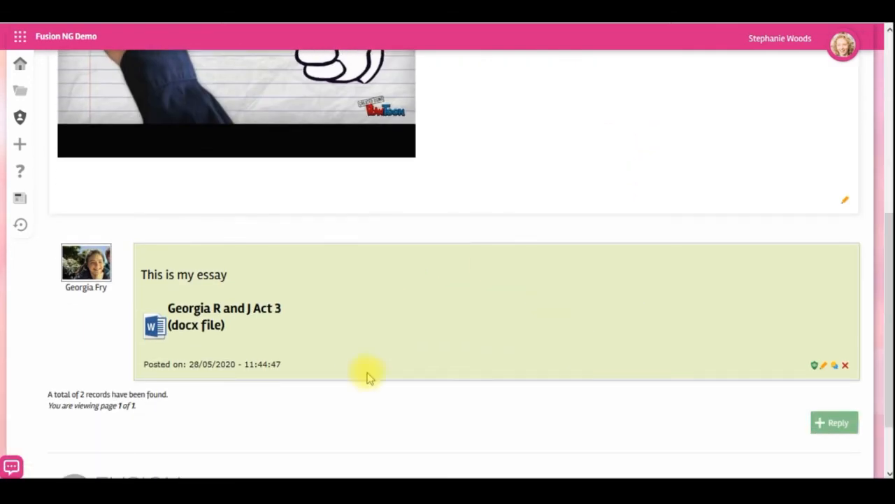
{"action": "left_click", "coordinate": [815, 366]}
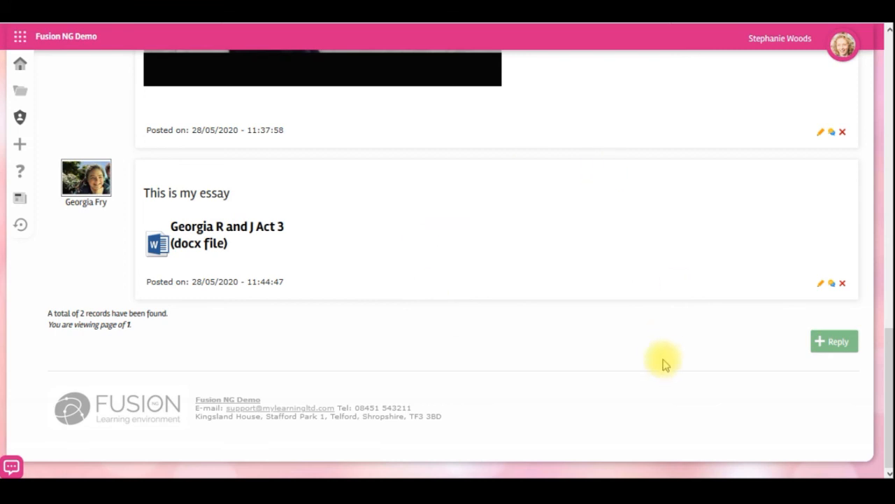
Reply quoting the student's essay post, calling it an interesting perspective and asking how others feel about the essay.
{"action": "left_click", "coordinate": [834, 287]}
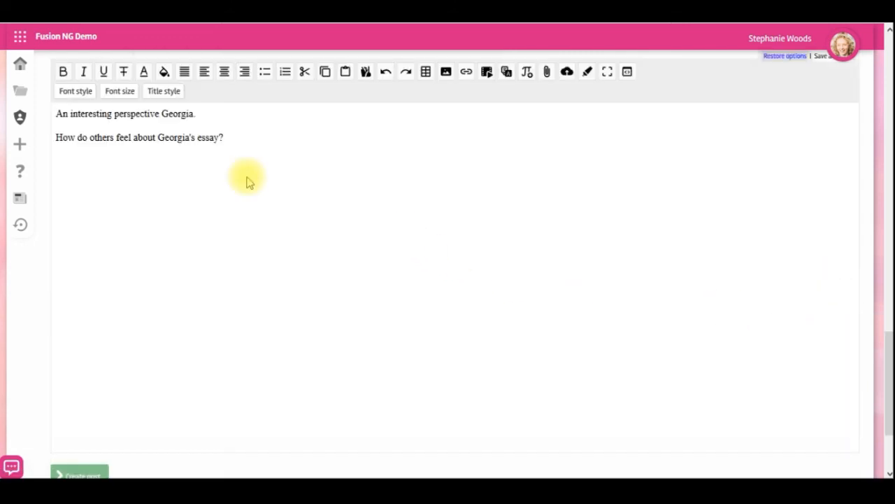
{"action": "scroll", "coordinate": [203, 220], "scroll_direction": "down", "scroll_amount": 3}
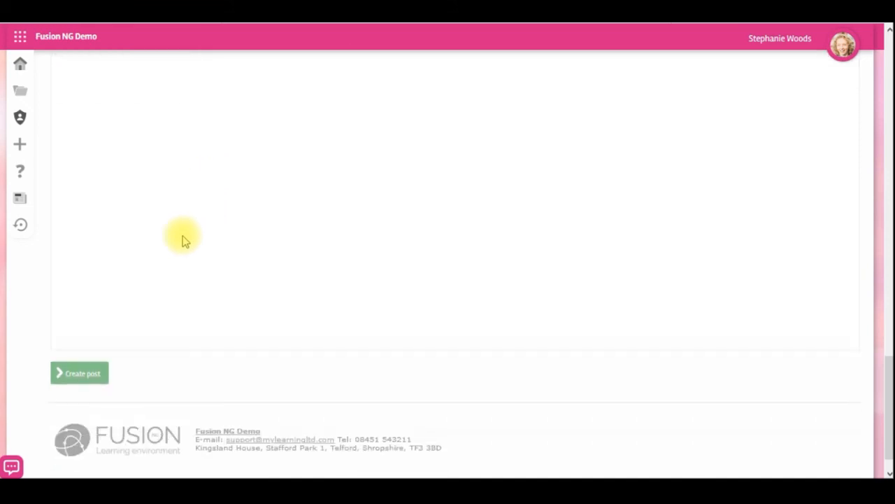
{"action": "left_click", "coordinate": [80, 360]}
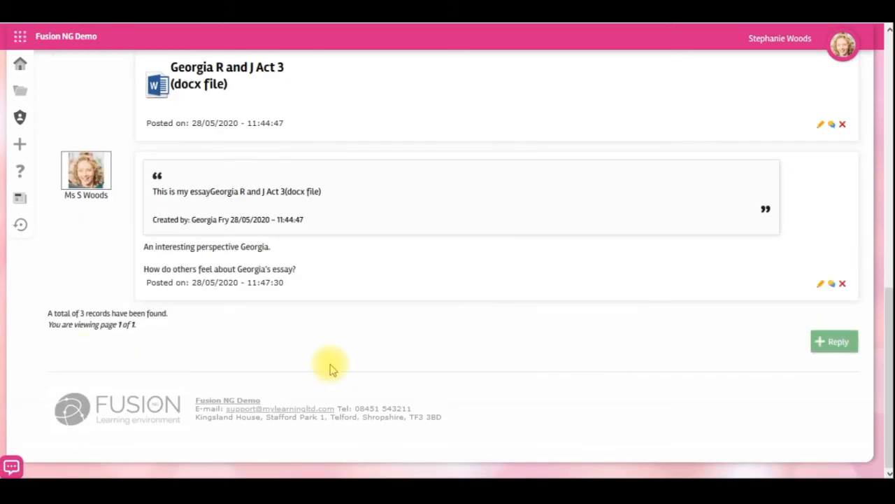